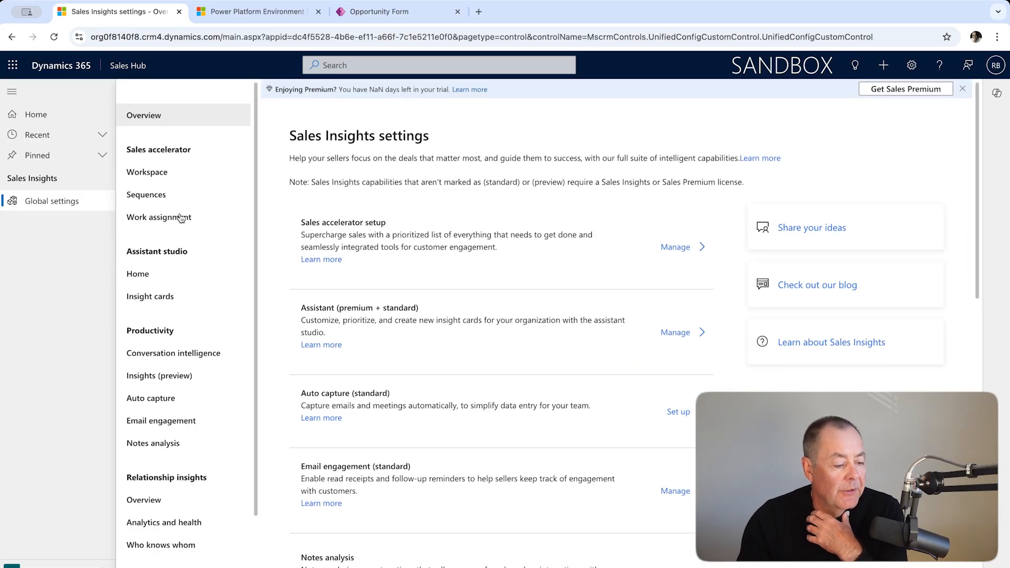
Create an opportunity segment named "RB Test 1" in the work assignment settings, keeping priority 1.
click(171, 221)
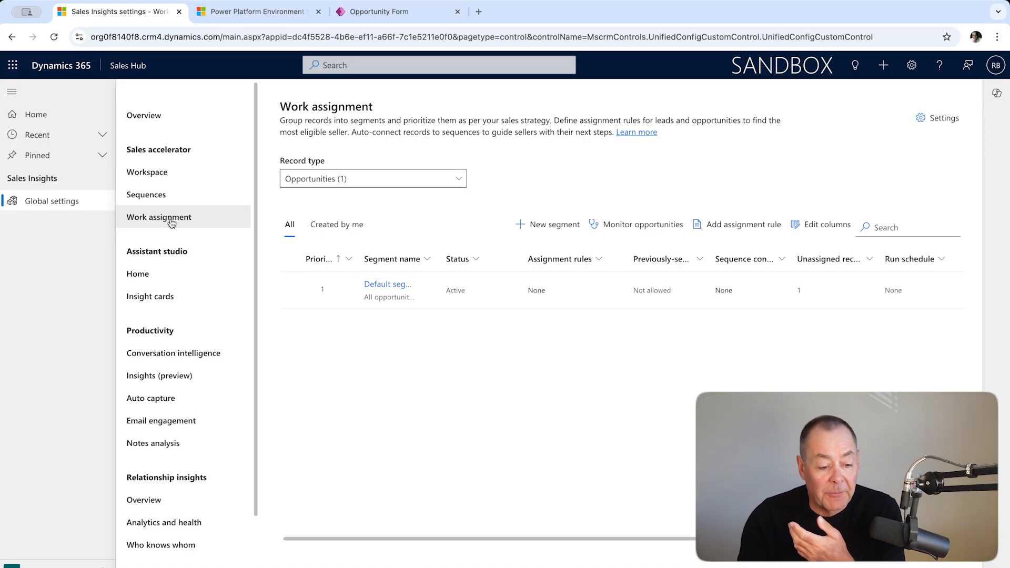
click(545, 230)
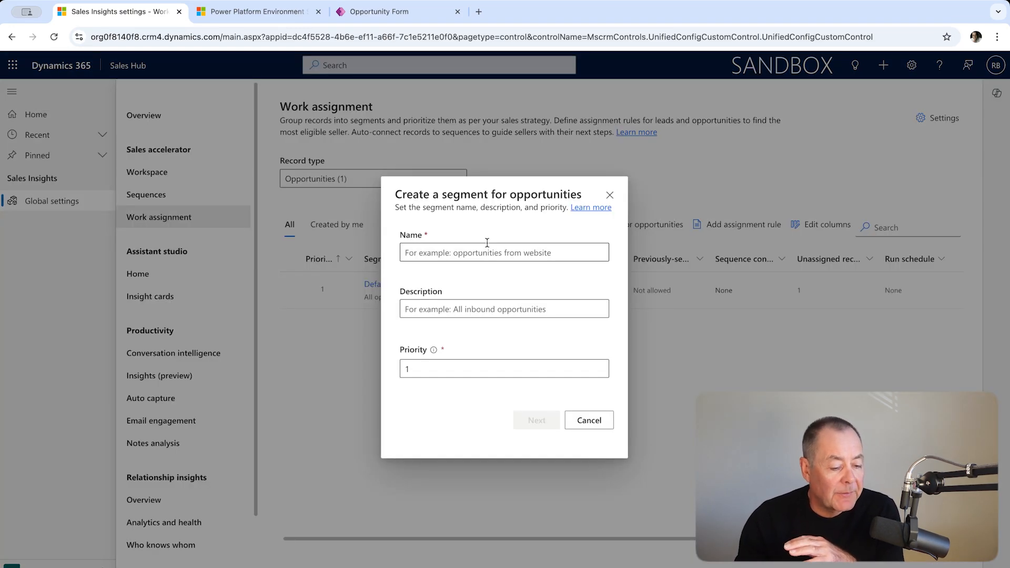
click(467, 255)
text(R)
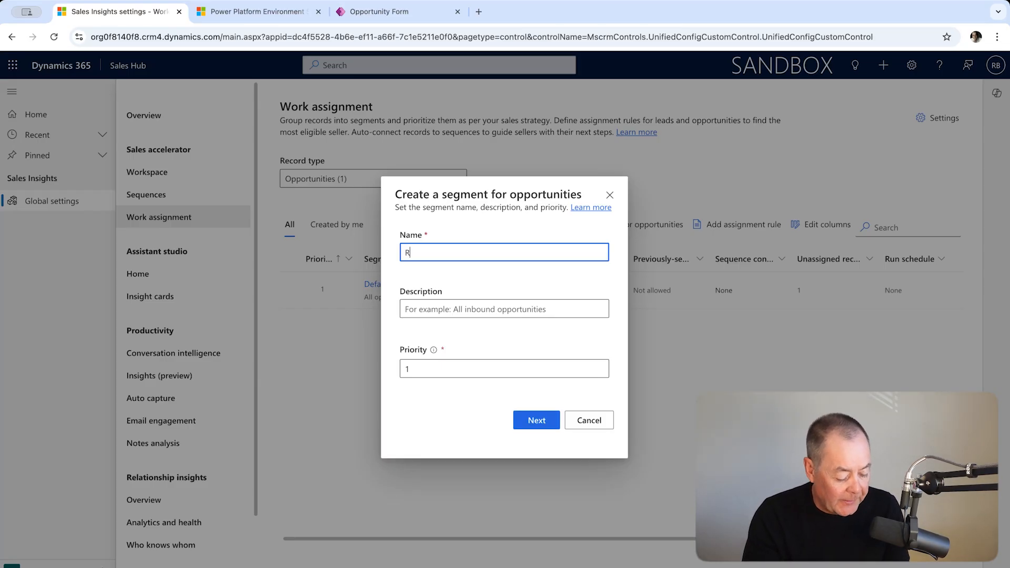
text(B Test)
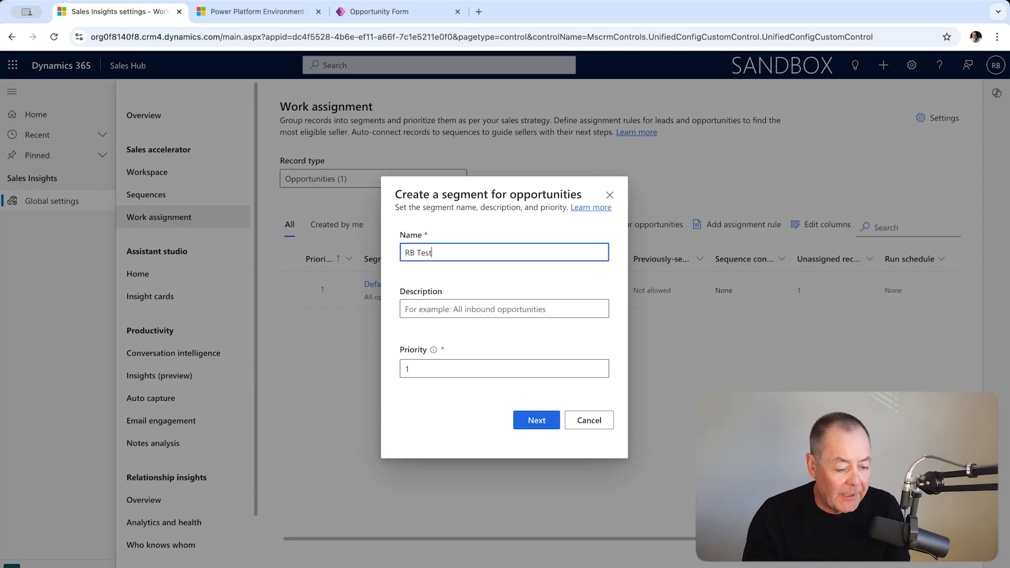
text( 1)
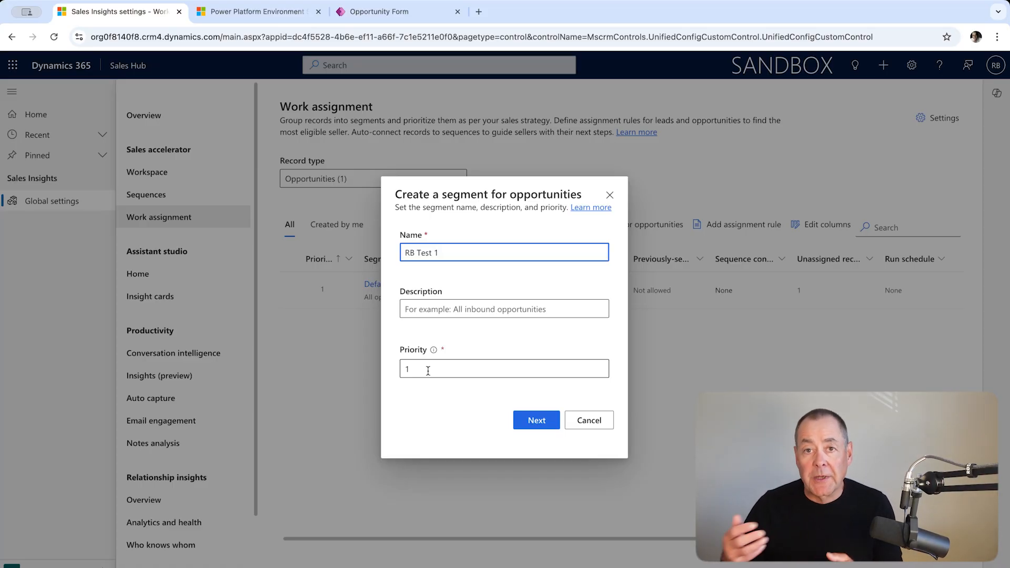
click(533, 427)
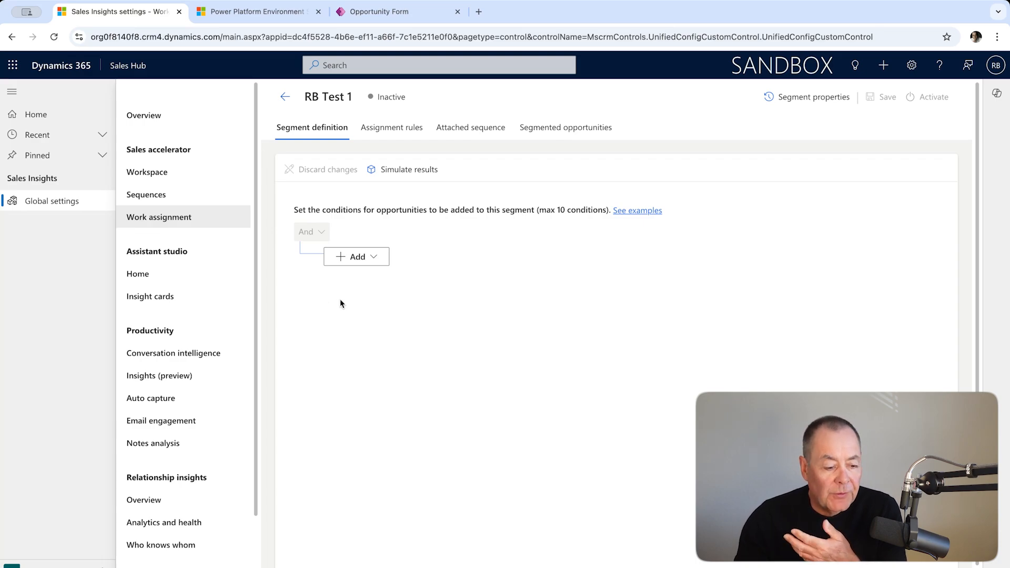
Add a condition row to the segment definition and choose Source Campaign as its field.
scroll(368, 273, down, 1)
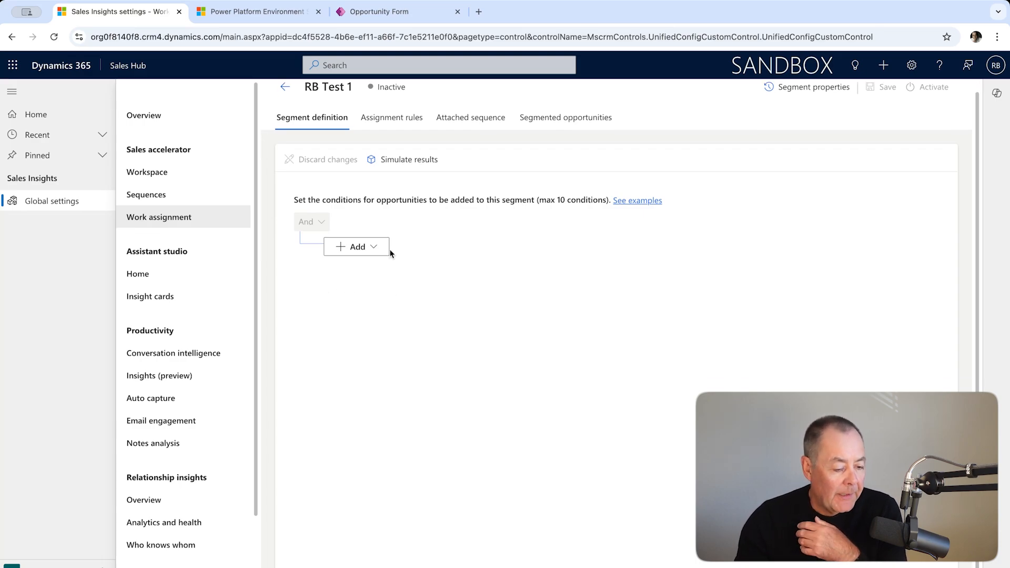
scroll(381, 257, up, 1)
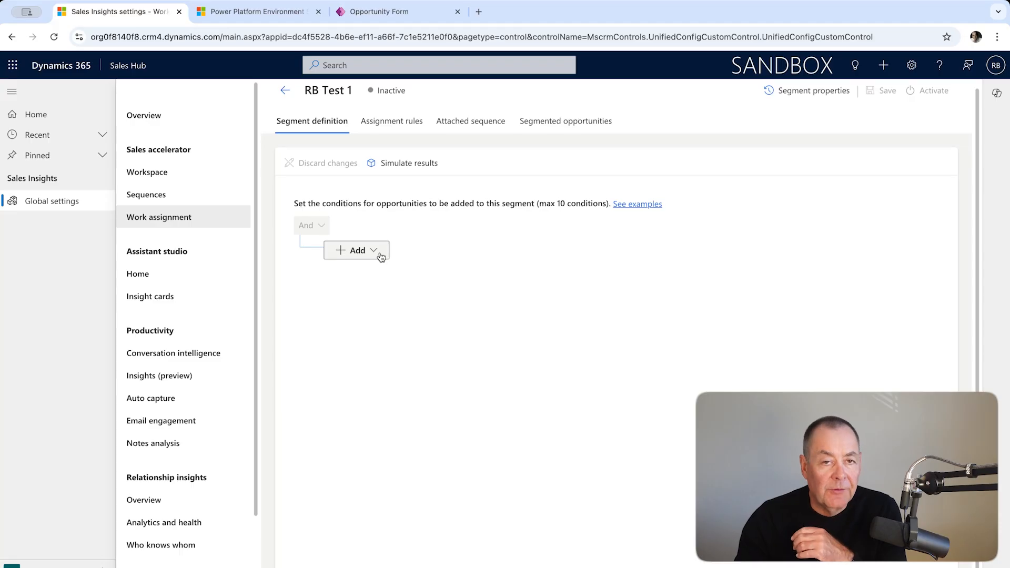
scroll(381, 257, up, 1)
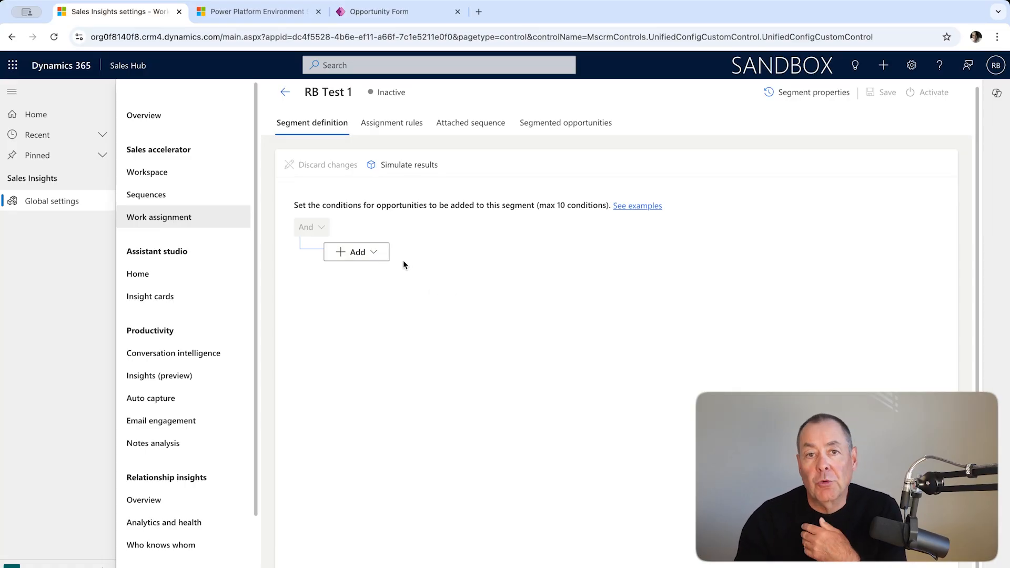
click(374, 254)
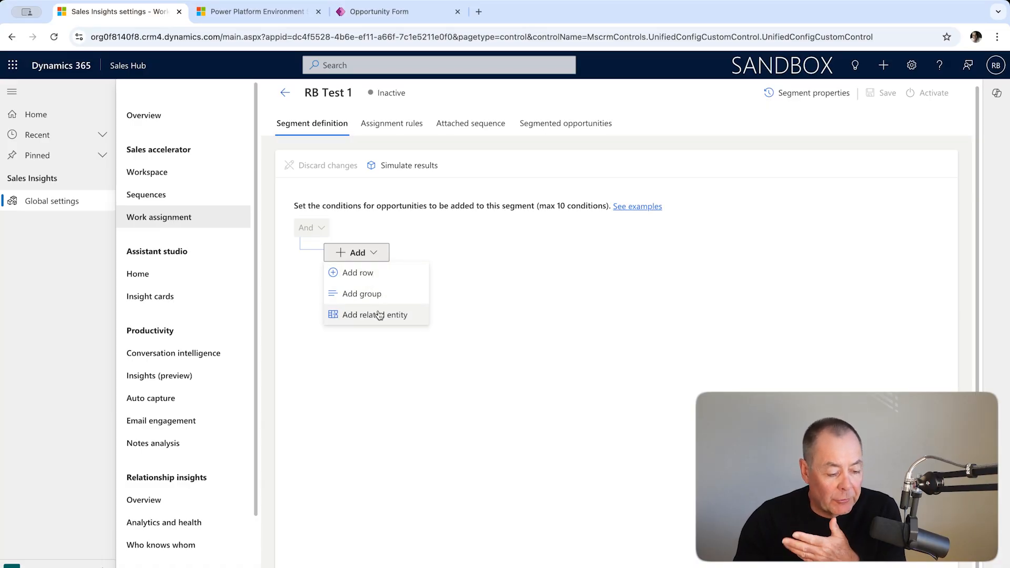
click(375, 275)
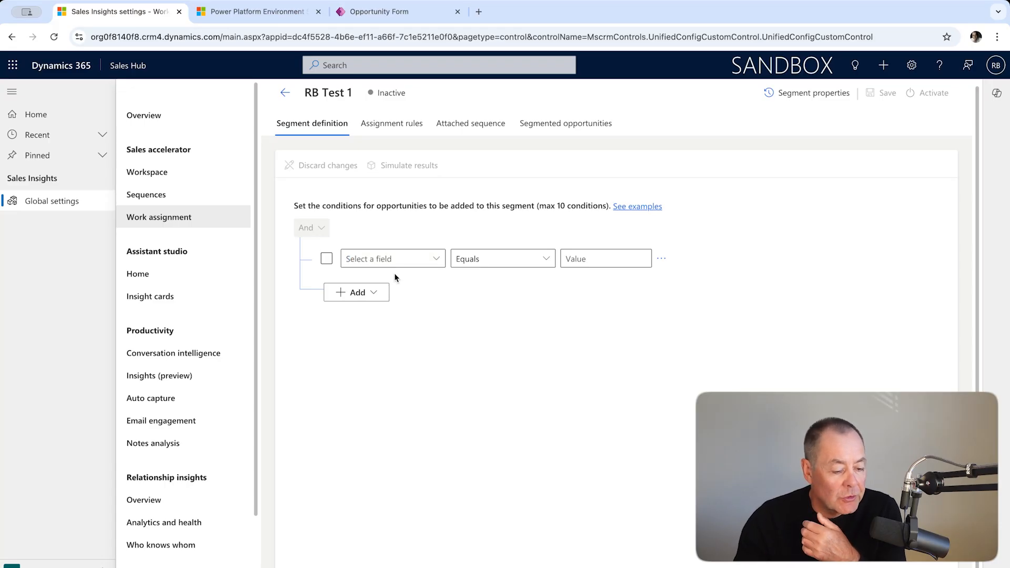
click(437, 259)
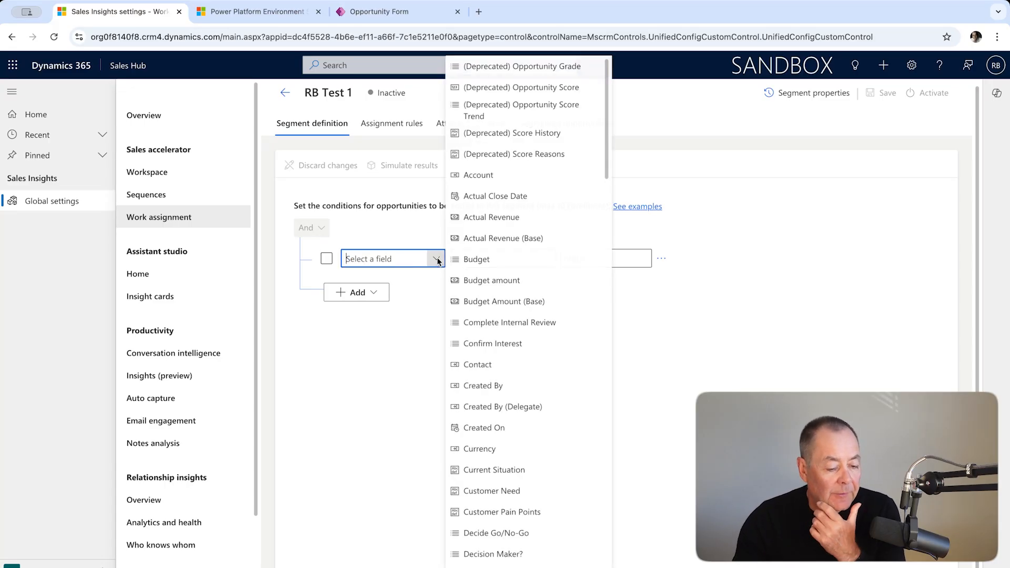
scroll(534, 315, down, 3)
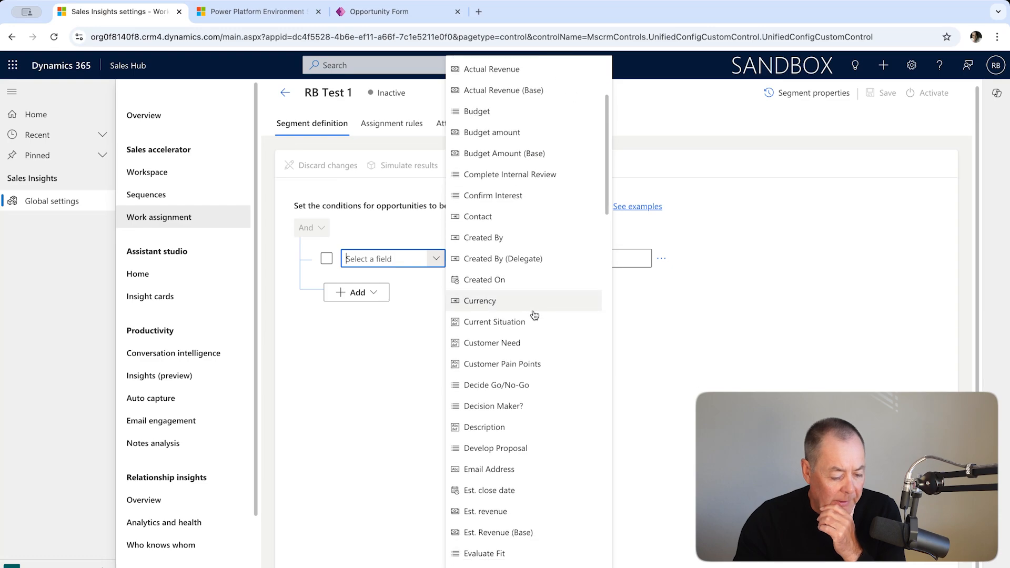
scroll(534, 315, down, 10)
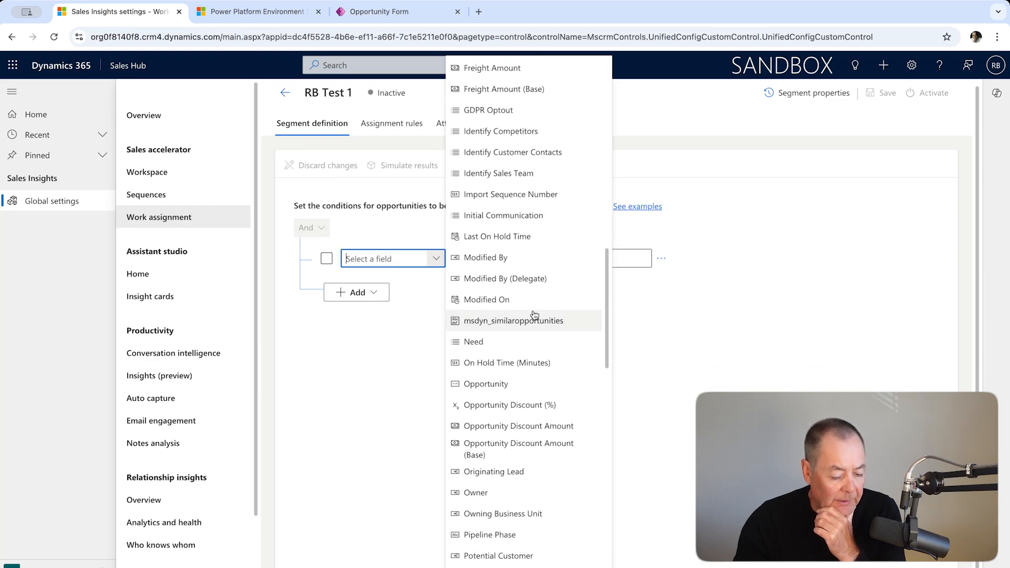
scroll(534, 315, down, 8)
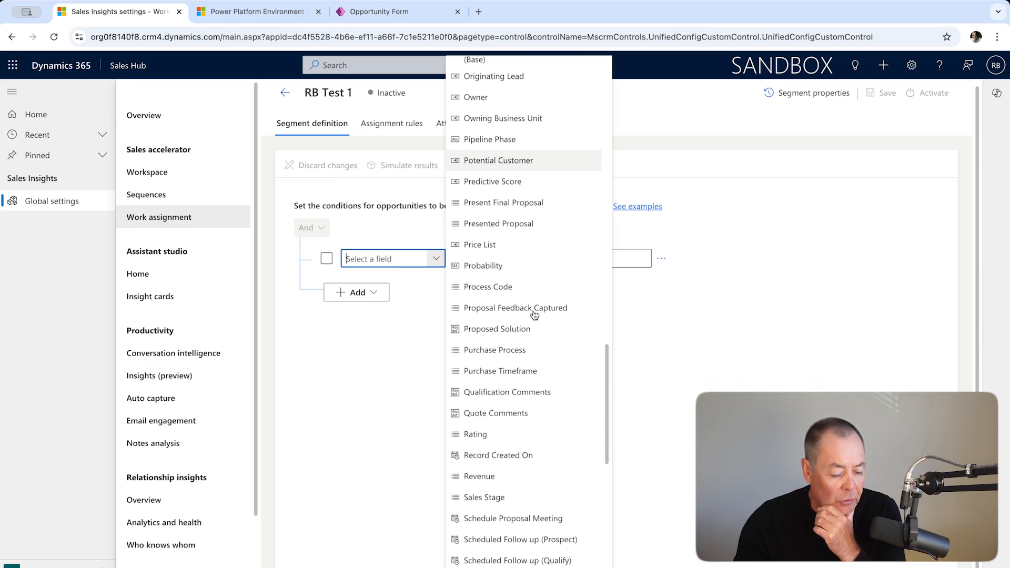
scroll(534, 315, down, 8)
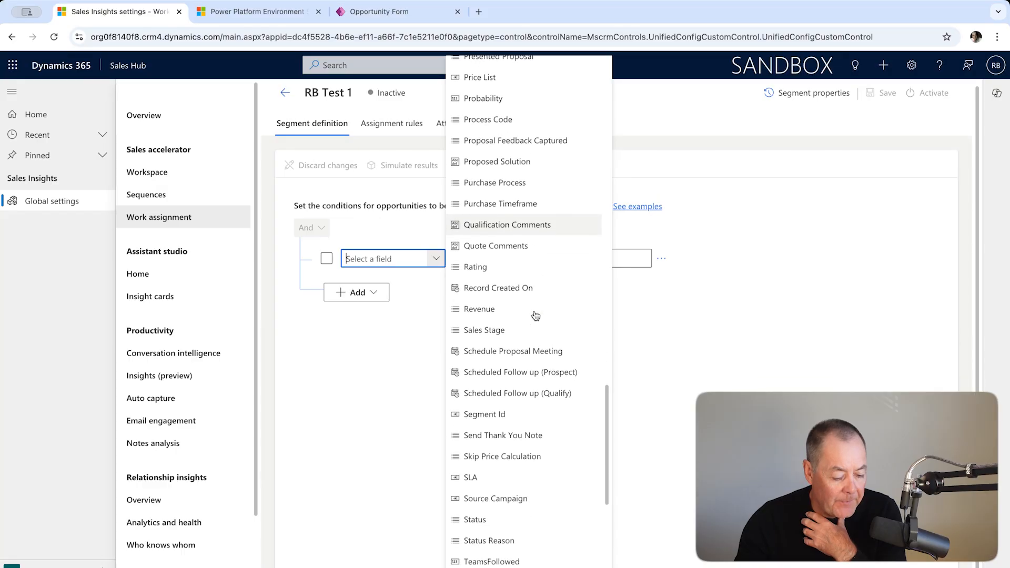
scroll(536, 315, down, 1)
click(526, 475)
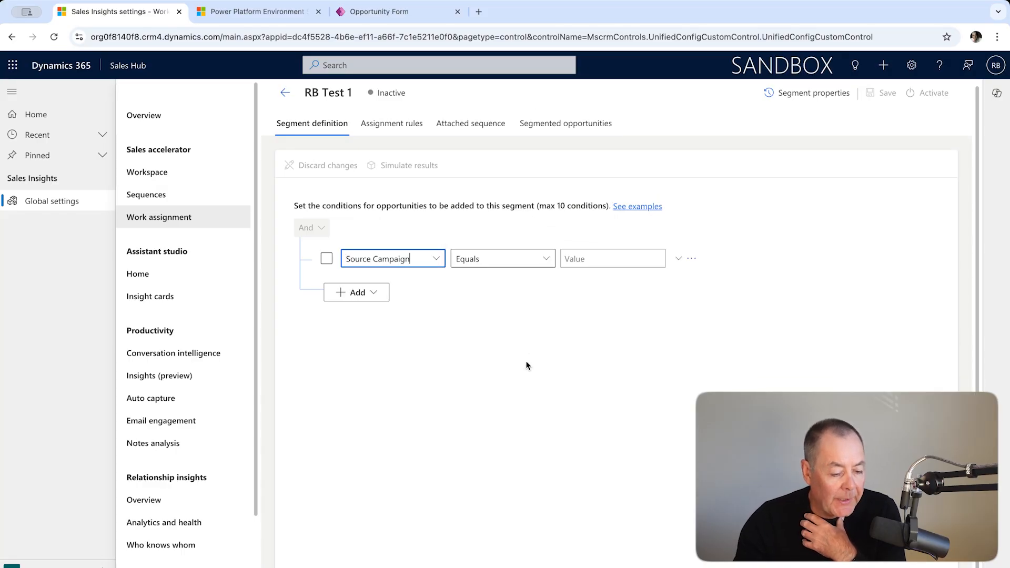
Set the Source Campaign condition to equal "Charity event(sample)" and save the segment.
click(548, 260)
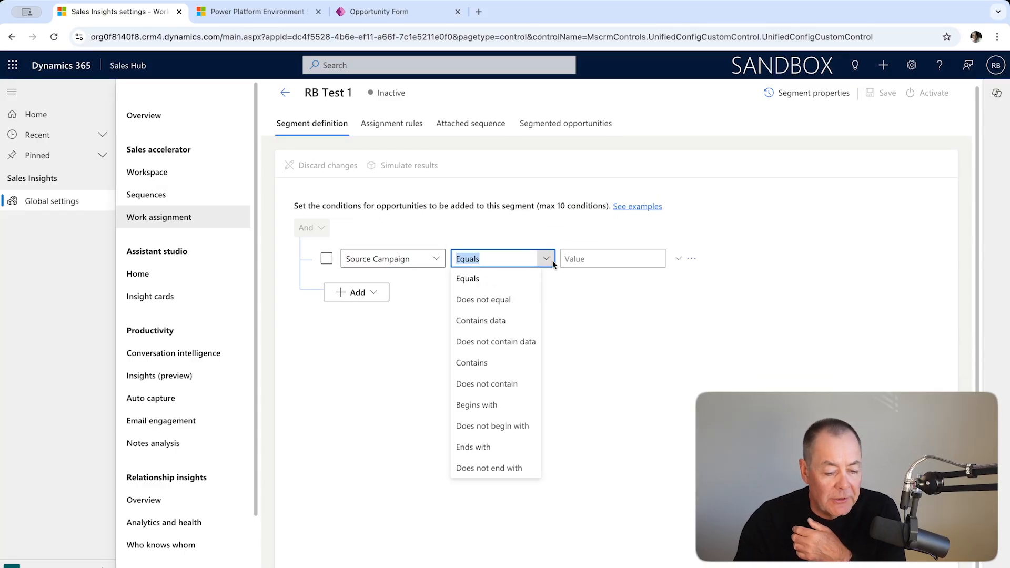
click(639, 311)
click(616, 255)
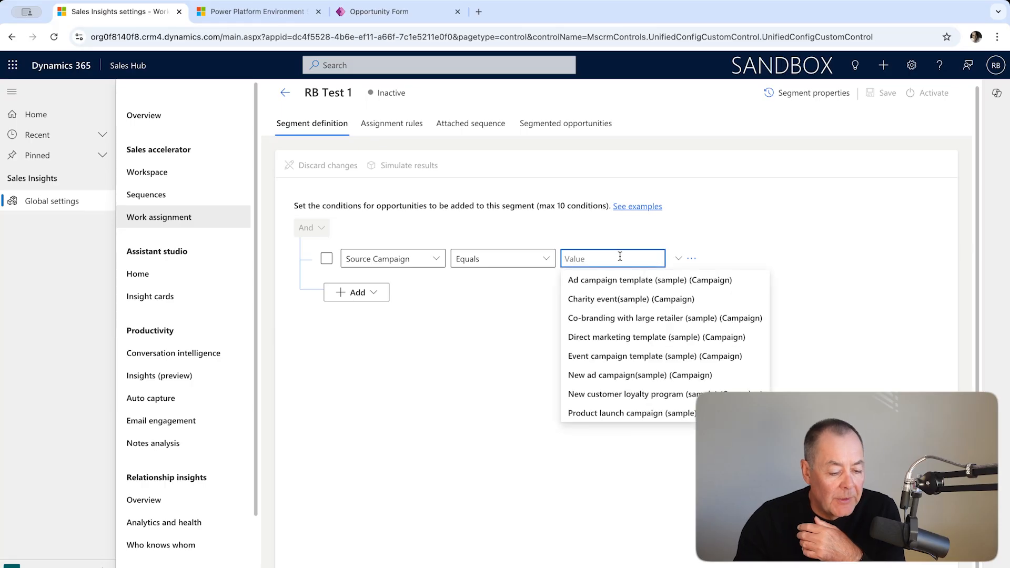
click(626, 300)
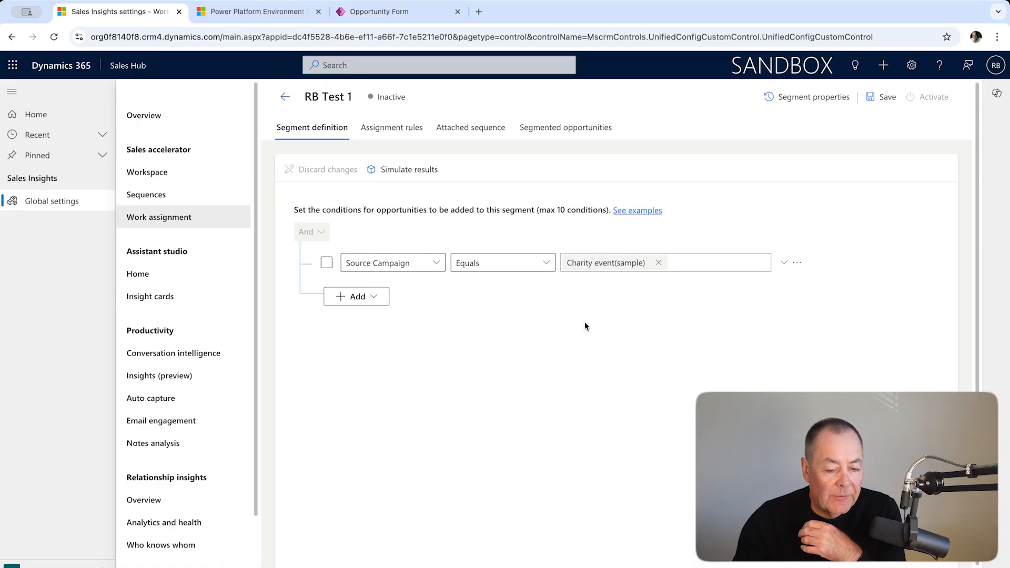
click(887, 97)
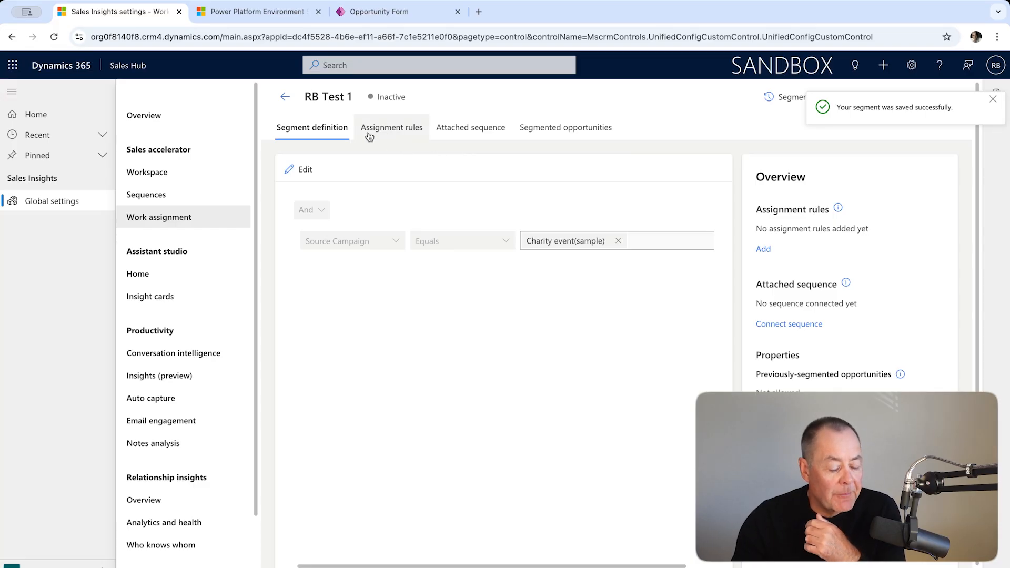
Start a new assignment rule for the segment and name it "RB Test 1", without limiting opportunities by creation time.
click(412, 136)
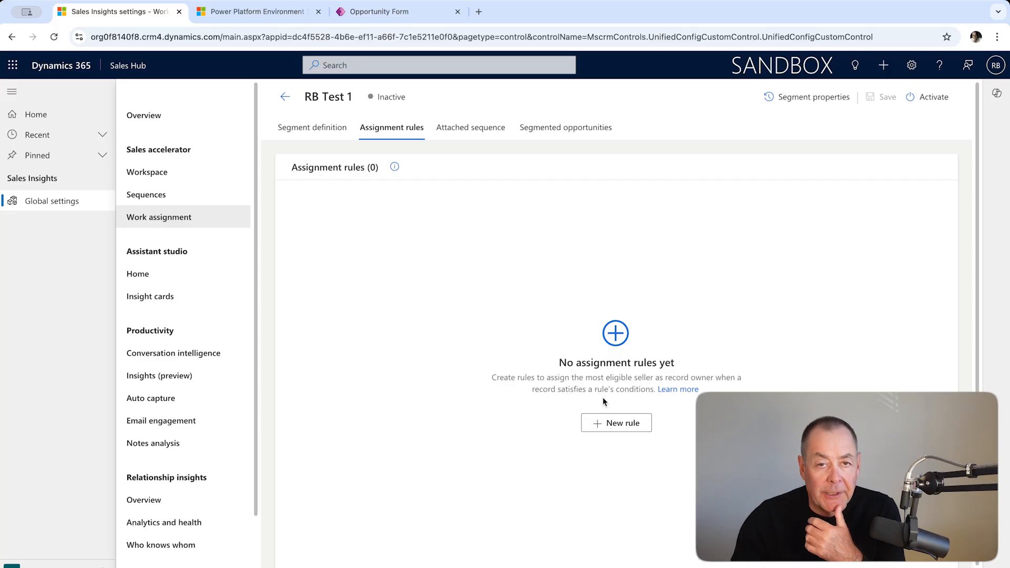
click(619, 430)
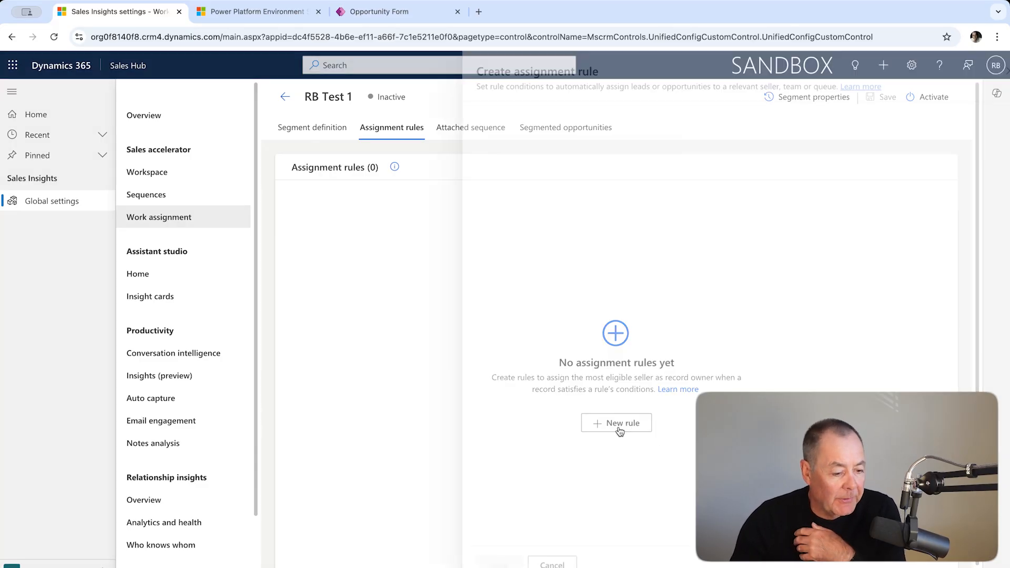
click(533, 149)
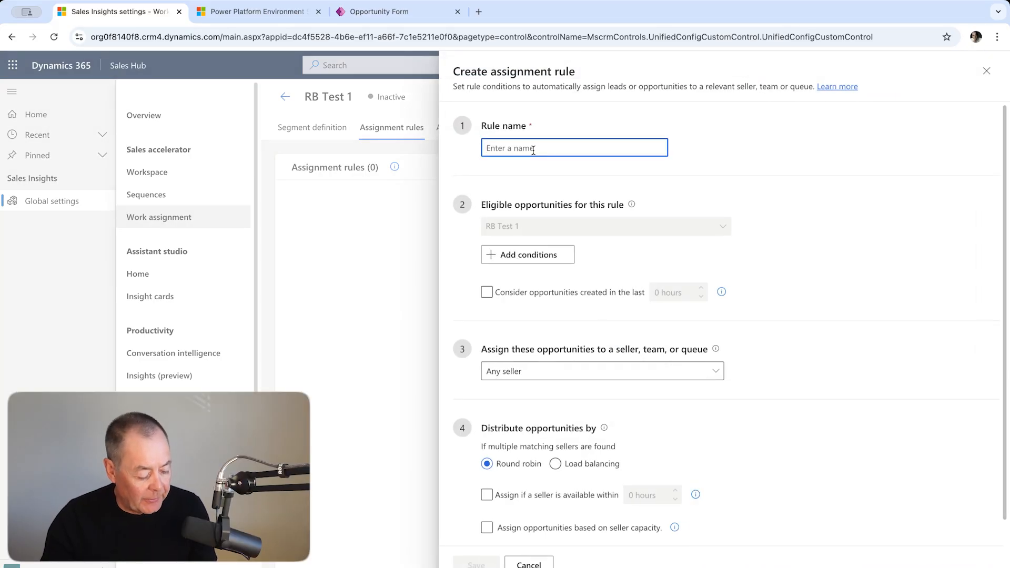
text(RB )
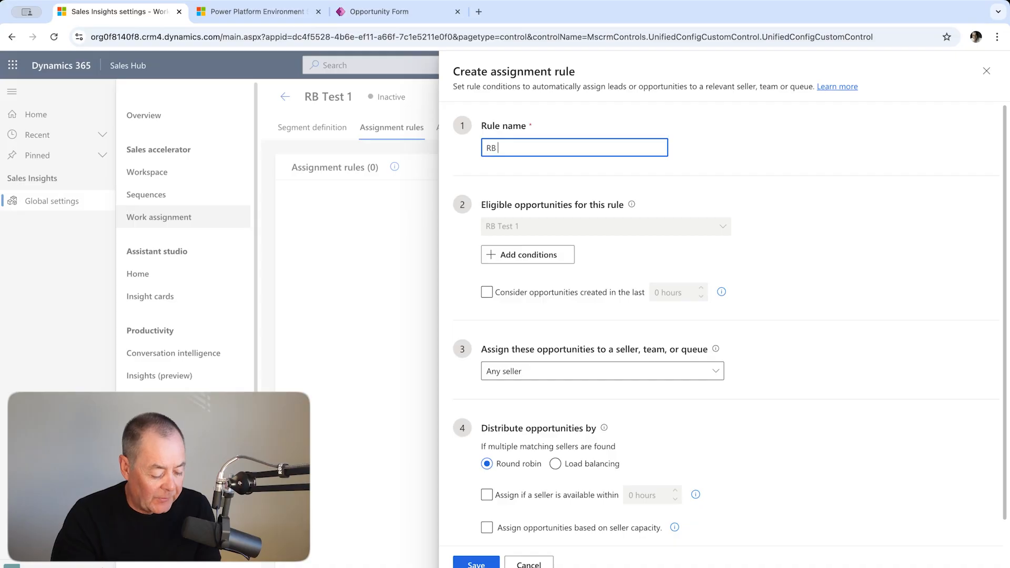
text(Test 1)
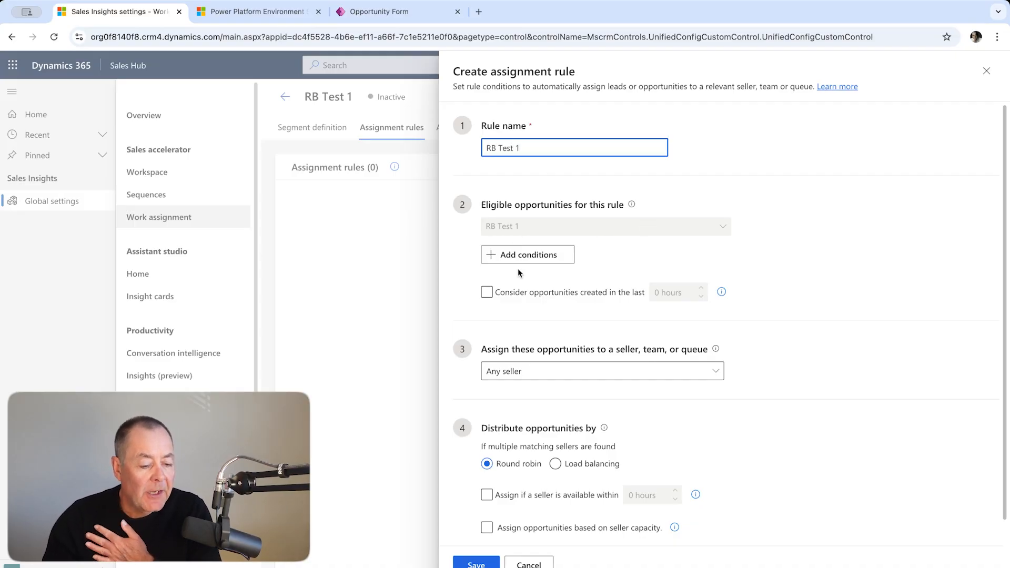
click(539, 290)
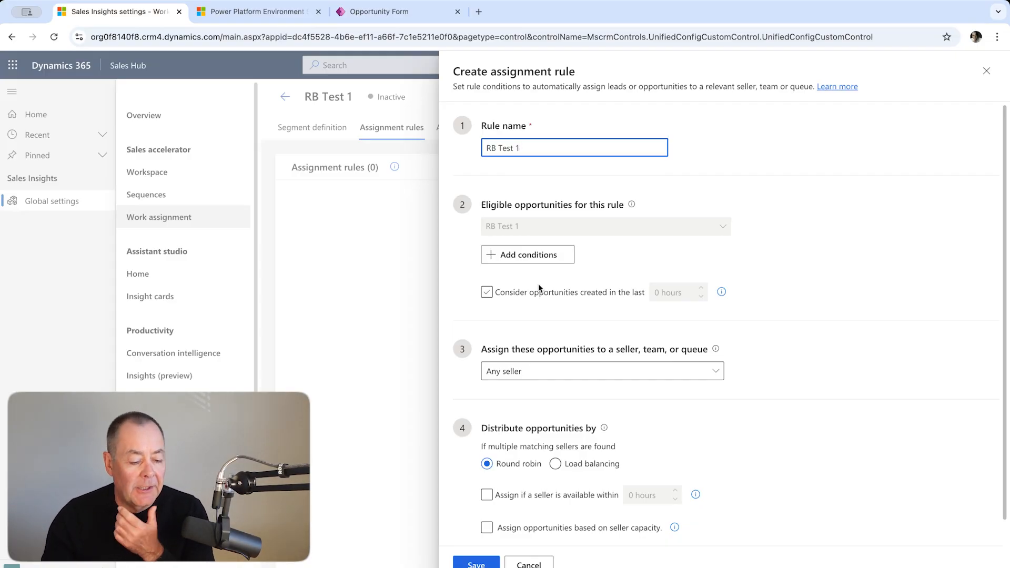
click(539, 286)
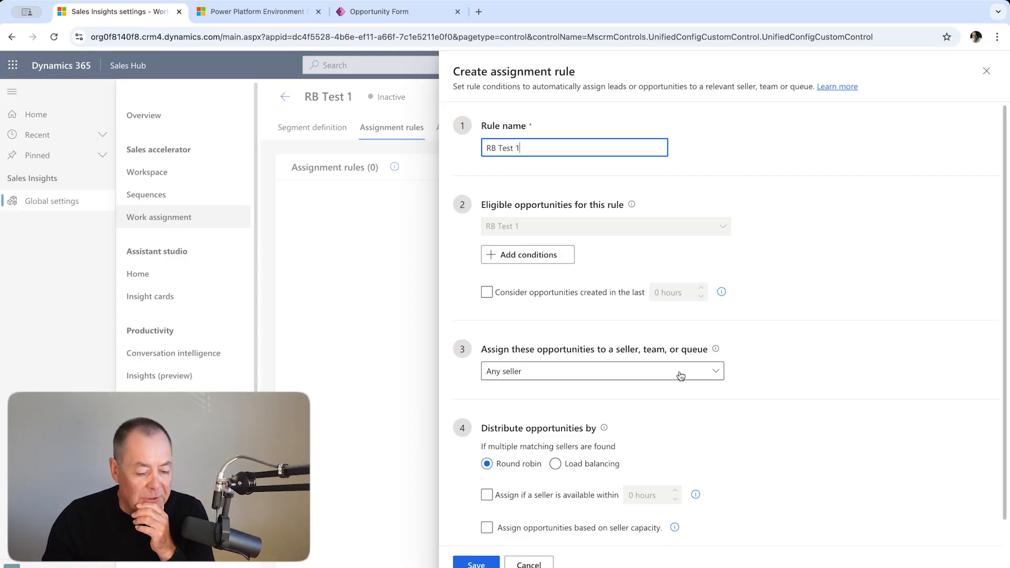
Assign the rule's opportunities to specific sellers and add the intended seller by name.
click(716, 371)
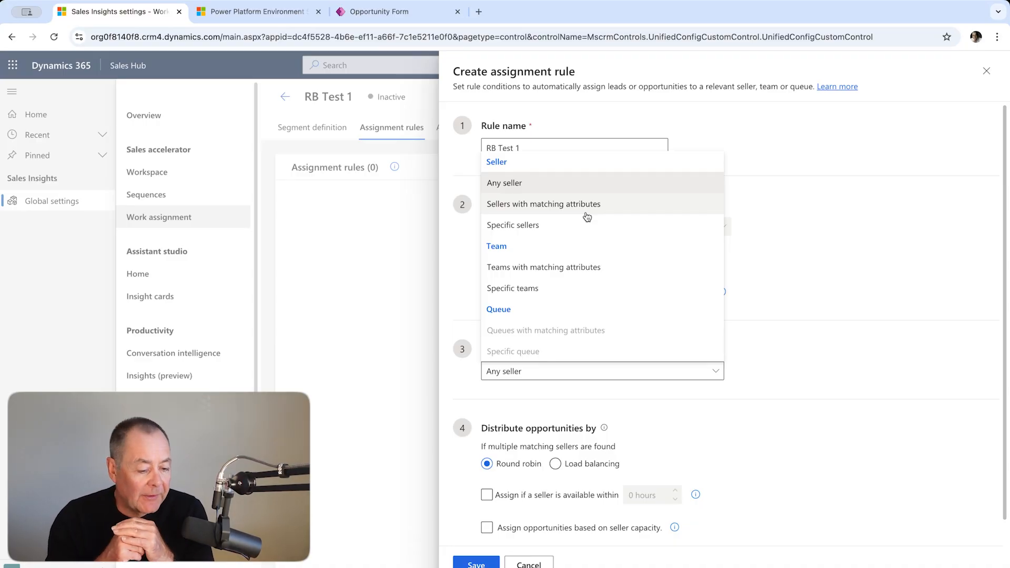
click(566, 233)
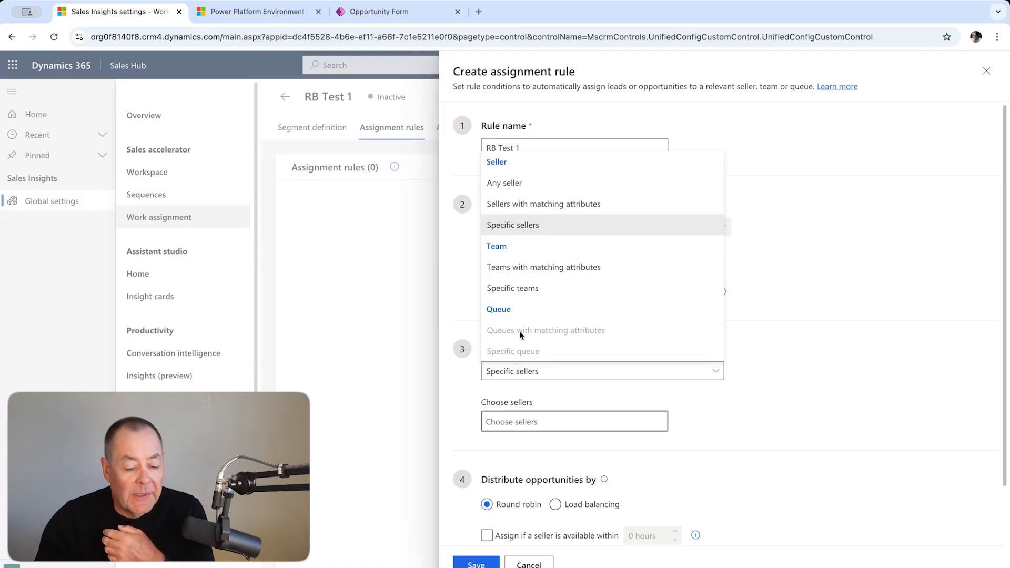
click(815, 366)
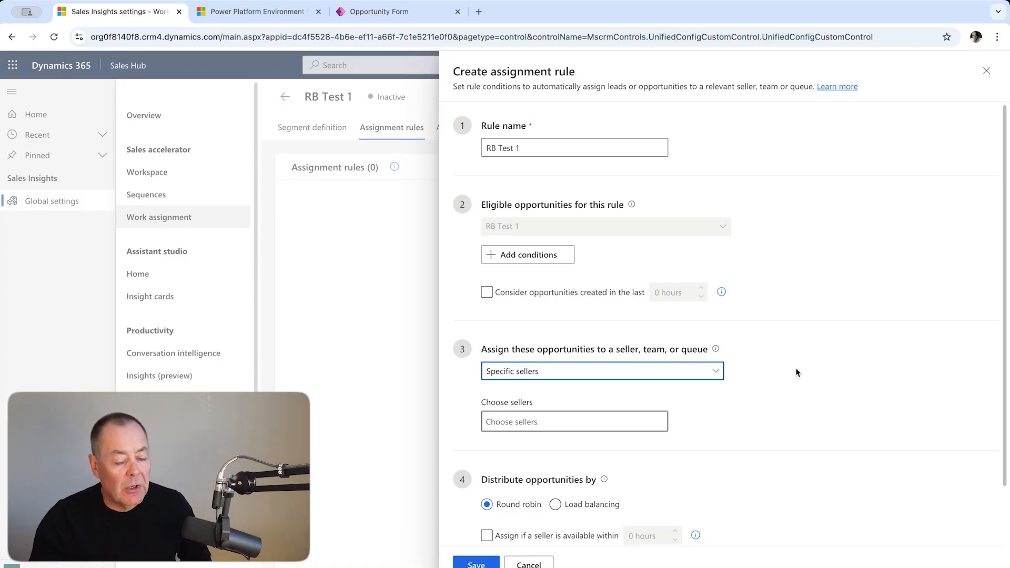
scroll(796, 369, down, 1)
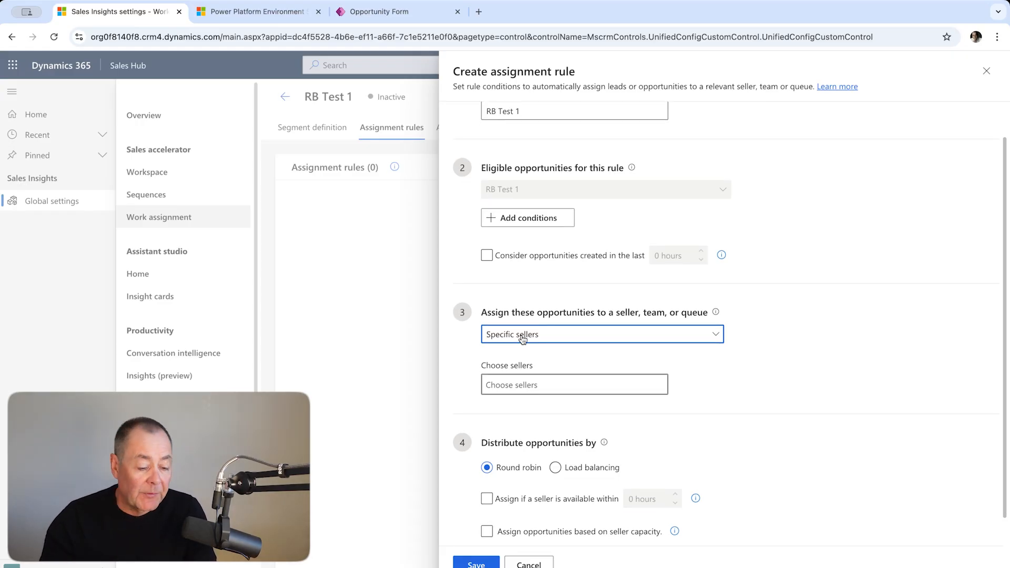
click(518, 383)
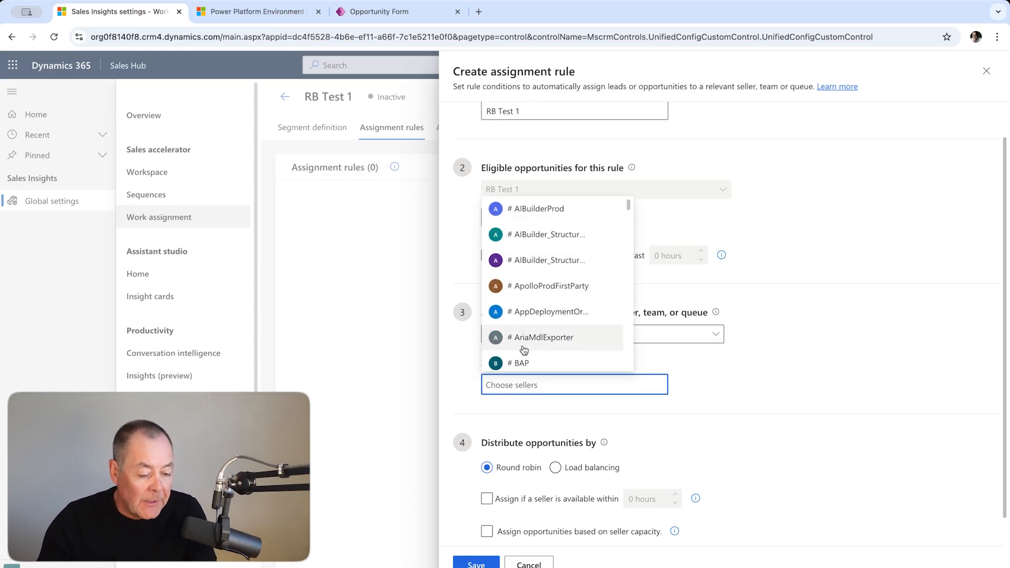
text(mark)
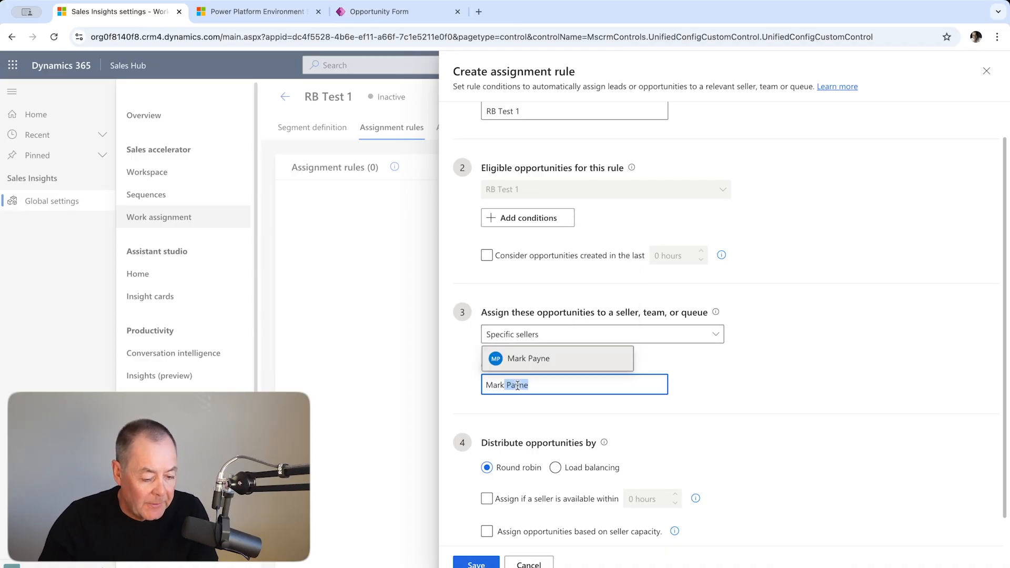
click(544, 361)
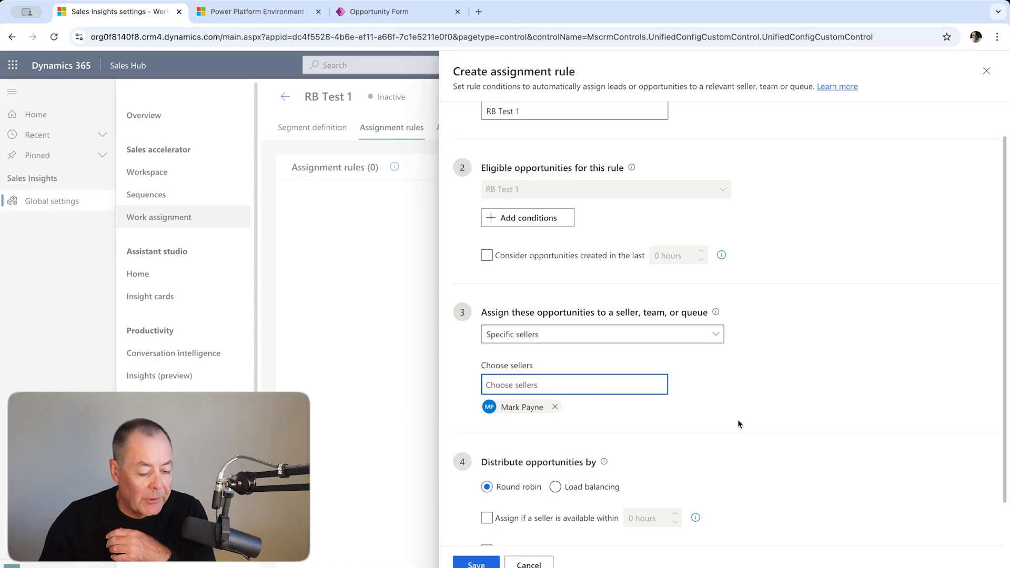
Save the assignment rule with round robin distribution and dismiss the feedback survey.
scroll(738, 419, down, 1)
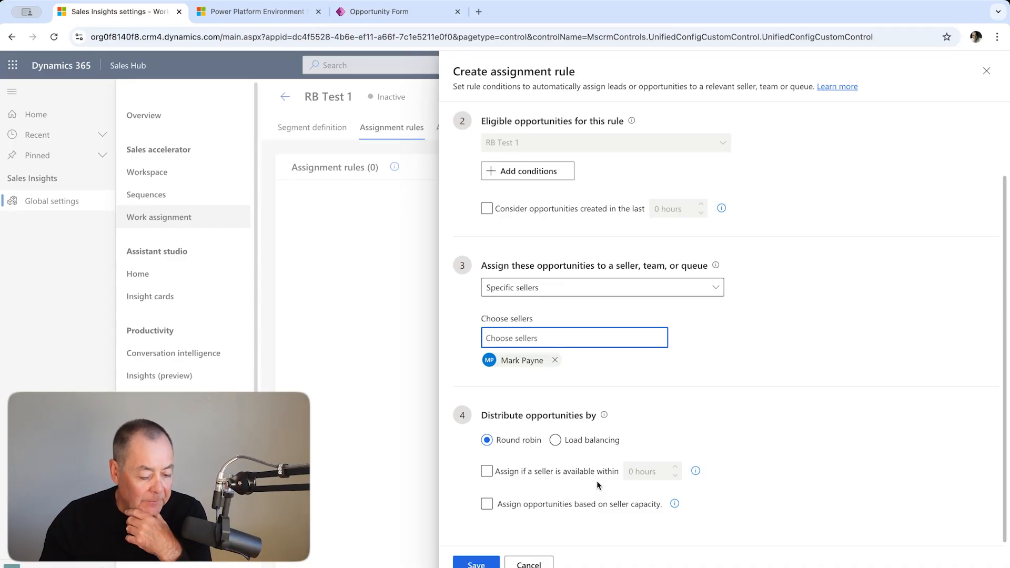
click(483, 563)
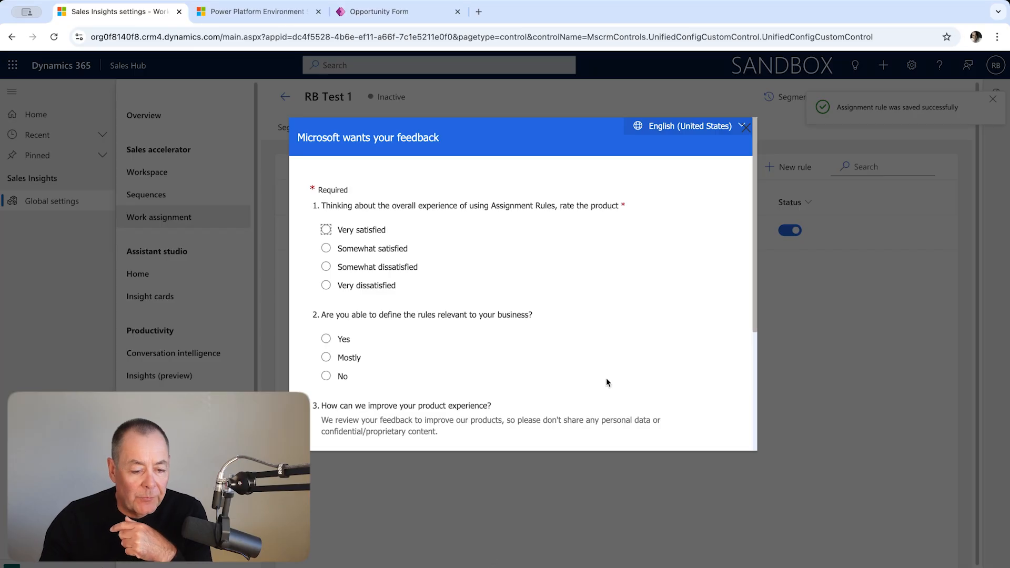
click(745, 128)
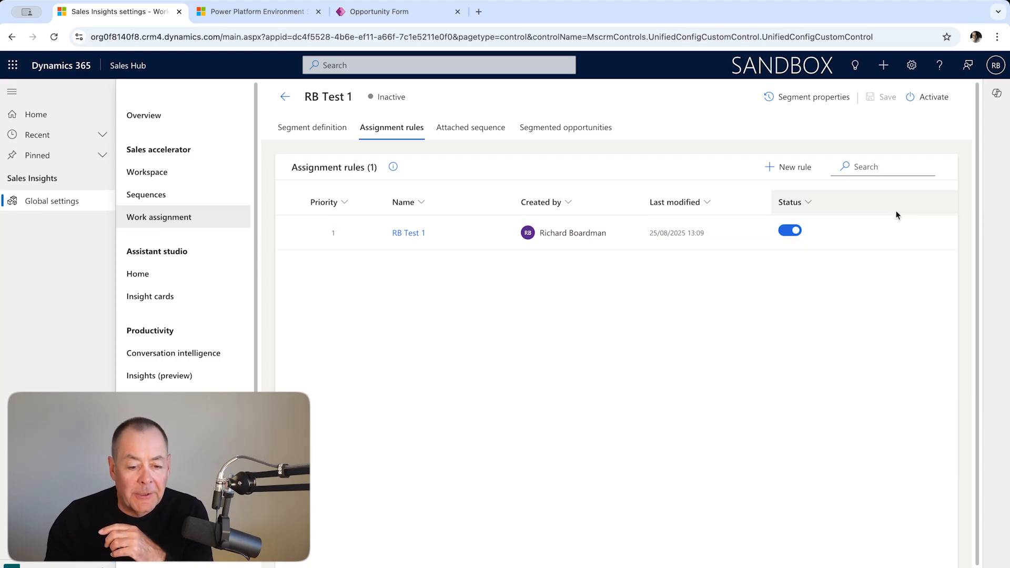
Activate the RB Test 1 segment and open its attached sequence settings.
click(924, 100)
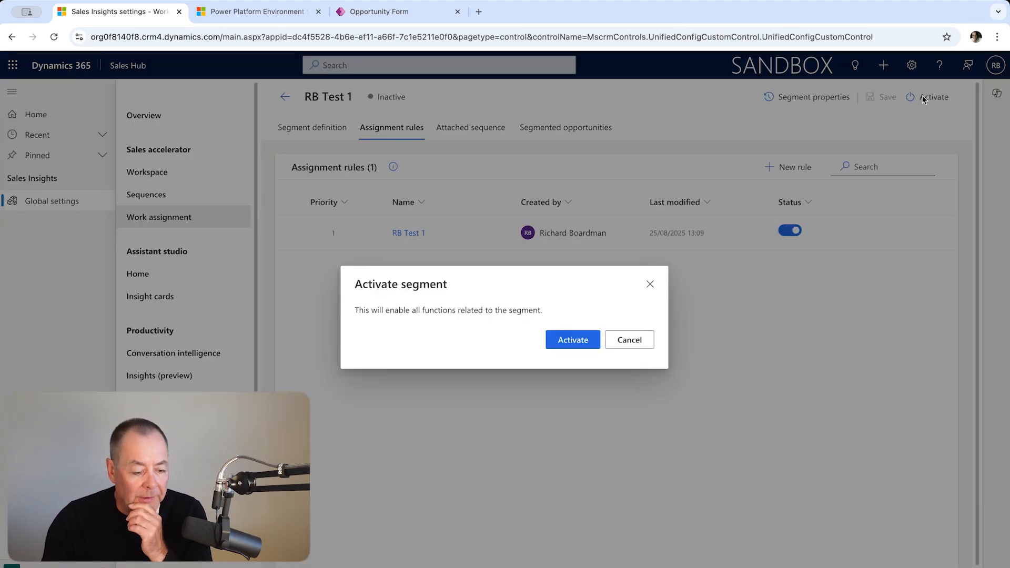
click(587, 341)
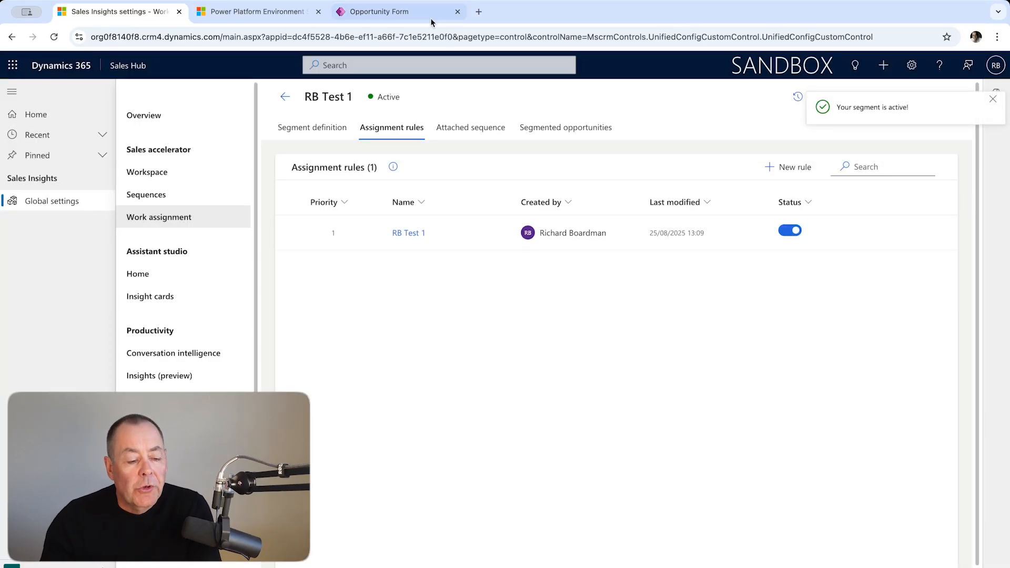
click(480, 137)
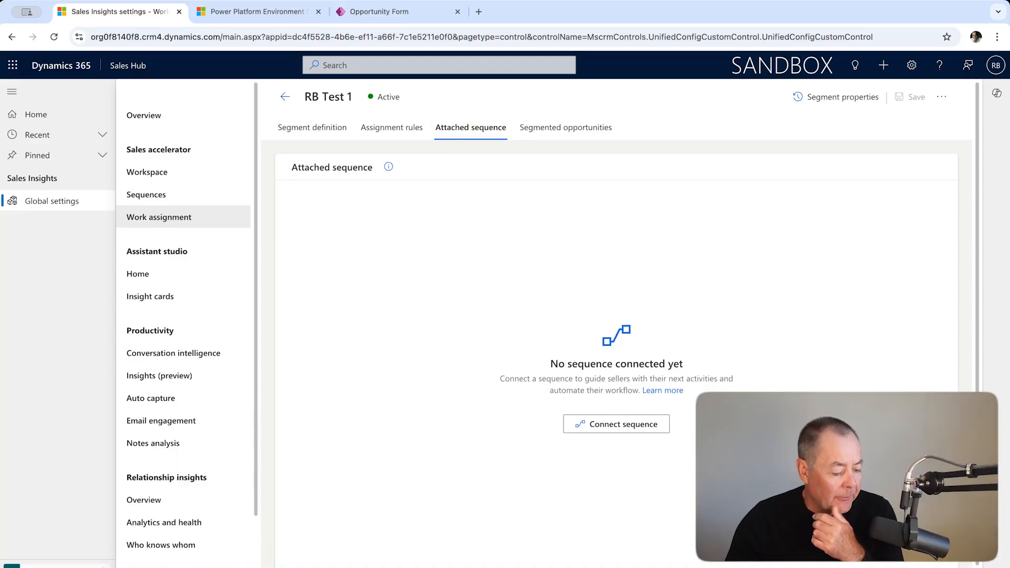
Switch to the Sales area and start a new opportunity from the opportunities list.
click(57, 564)
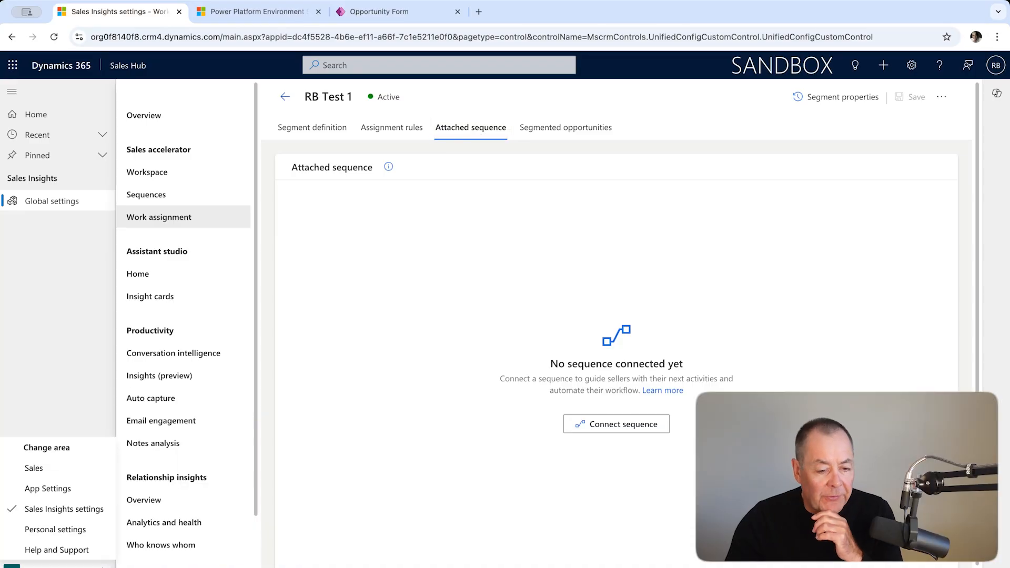
click(56, 468)
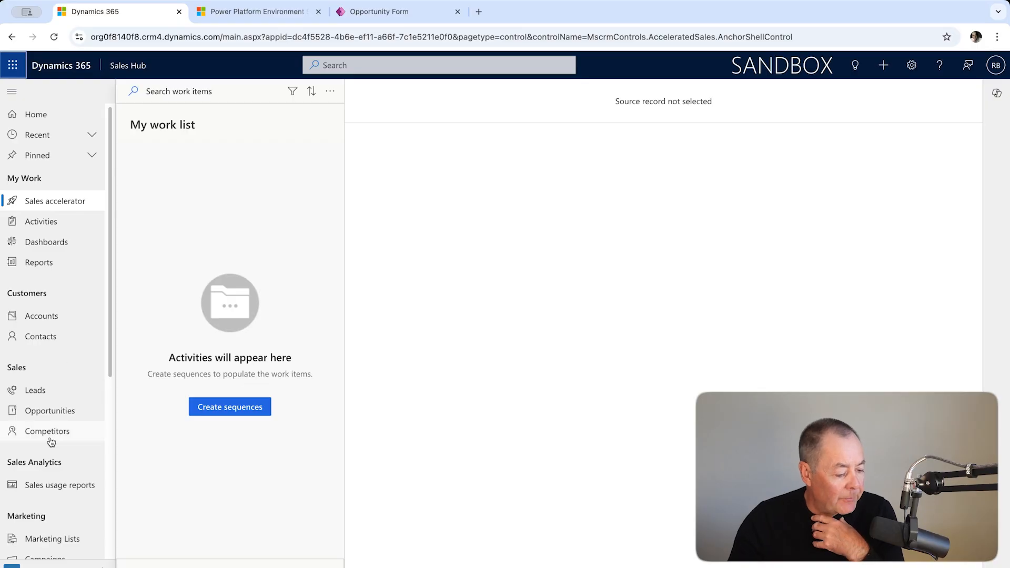
click(48, 413)
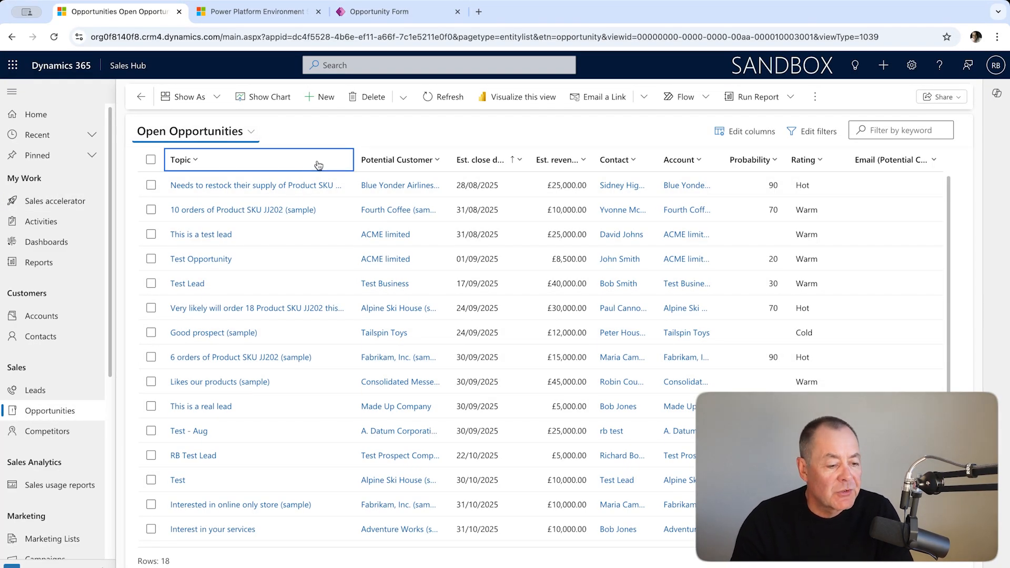
click(321, 97)
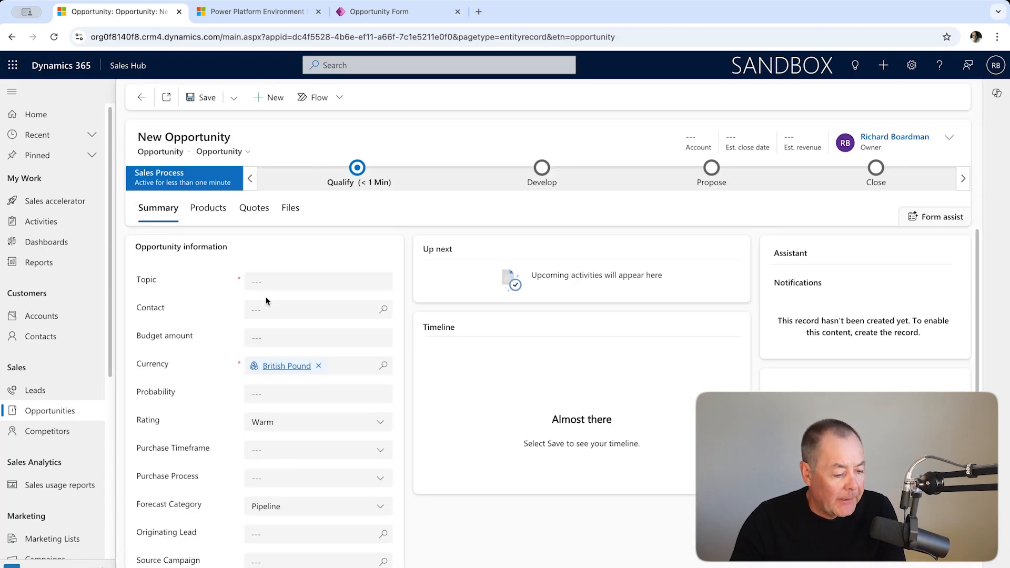
Enter "Charity Test" as the new opportunity's topic.
click(263, 282)
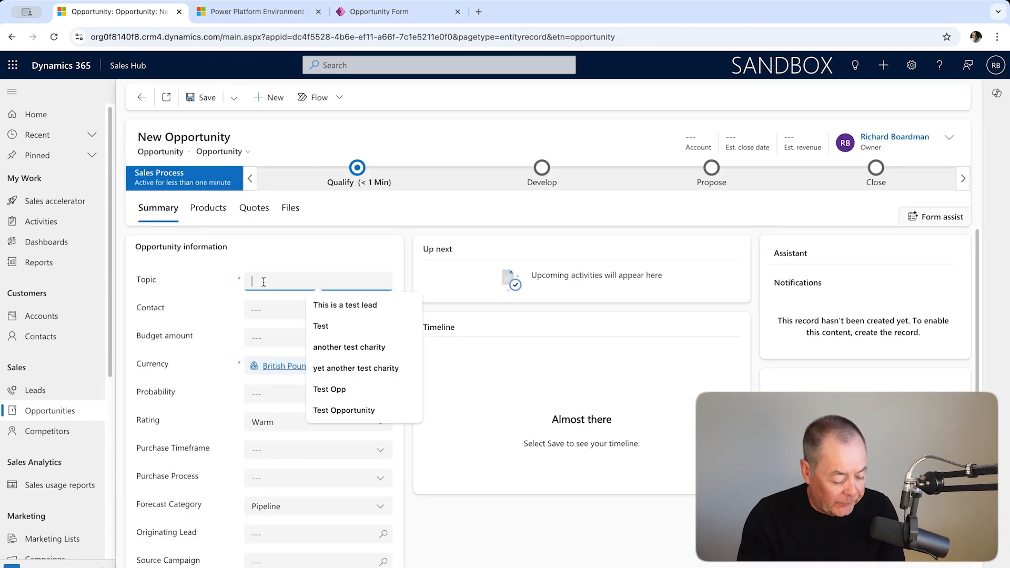
text(Cha)
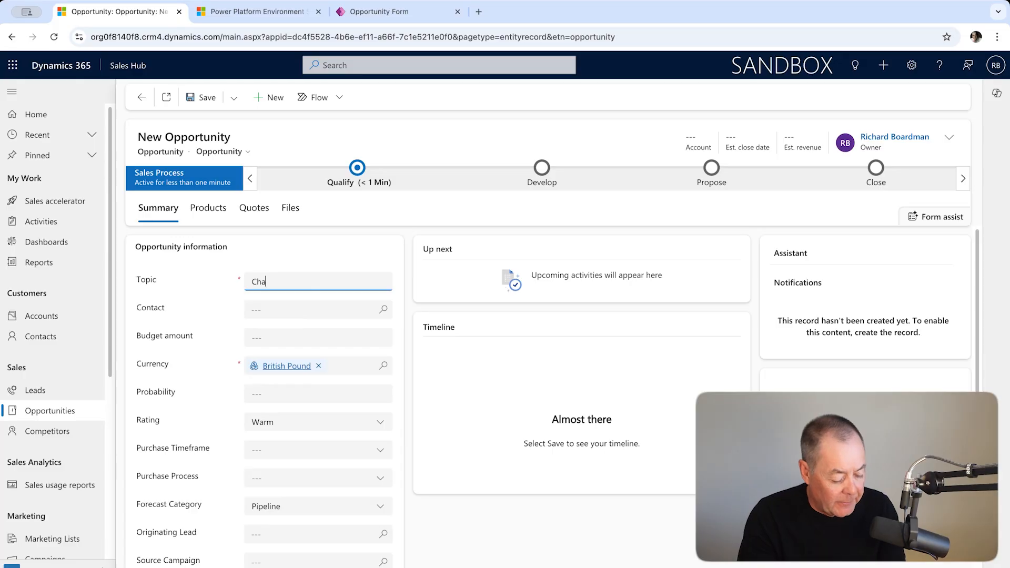
text(rity B)
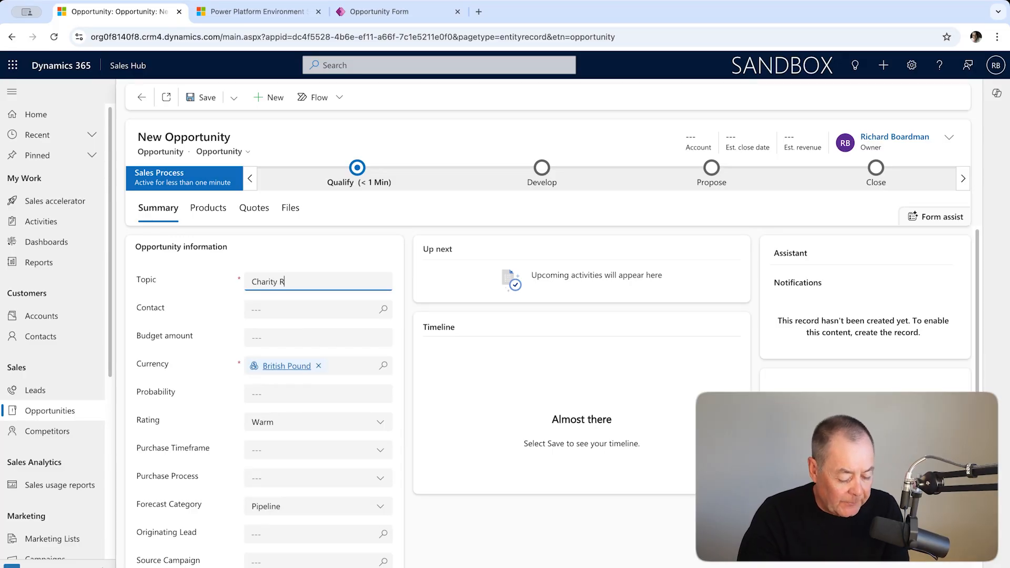
key(BackSpace)
key(BackSpace)
text(Test)
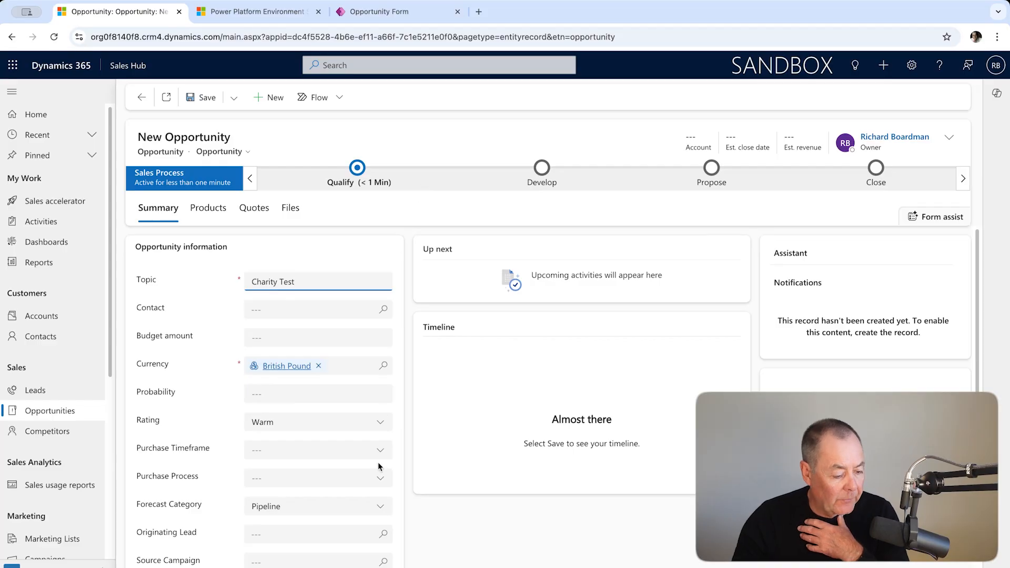
Set the opportunity's Source Campaign to "Charity event(sample)" and save the record.
scroll(341, 481, down, 3)
click(383, 411)
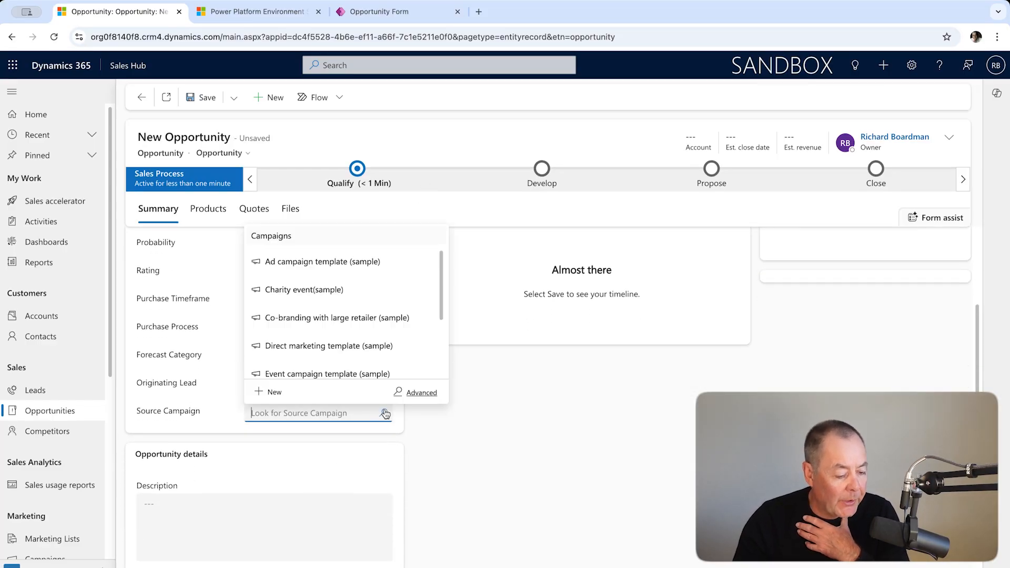
click(322, 301)
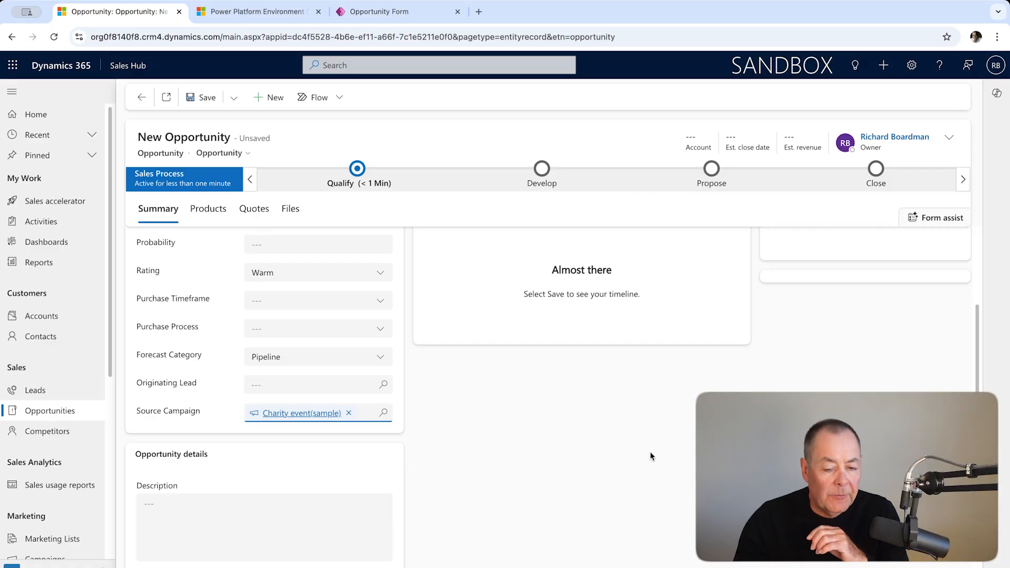
scroll(653, 455, up, 3)
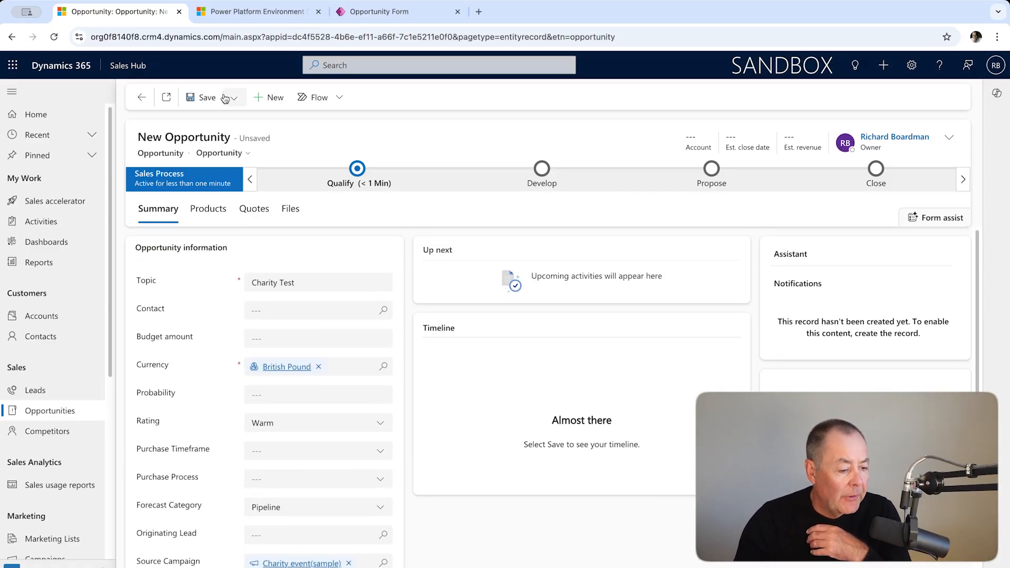
click(206, 103)
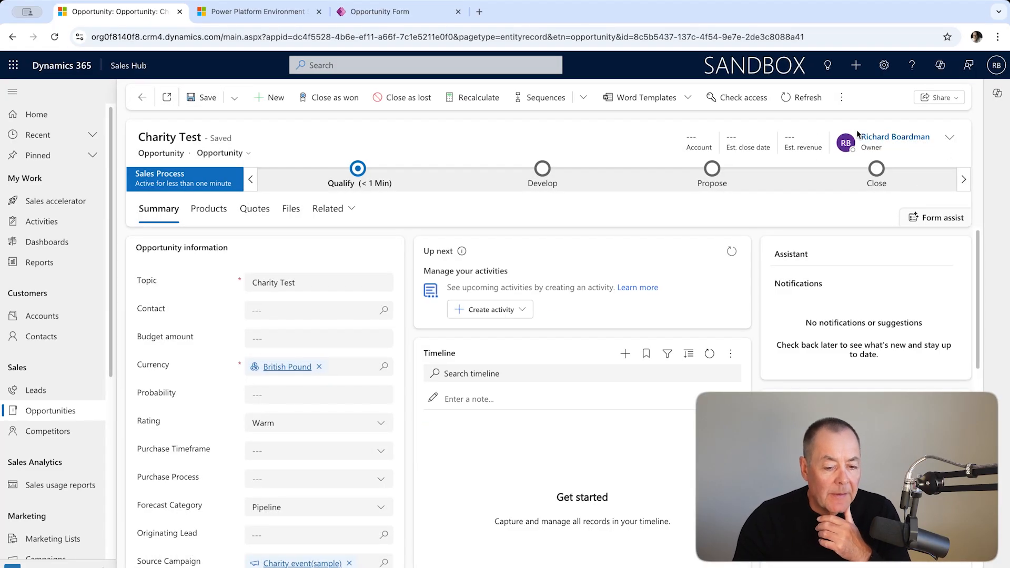
Refresh the saved Charity Test opportunity to check its owner.
mouse_move(854, 146)
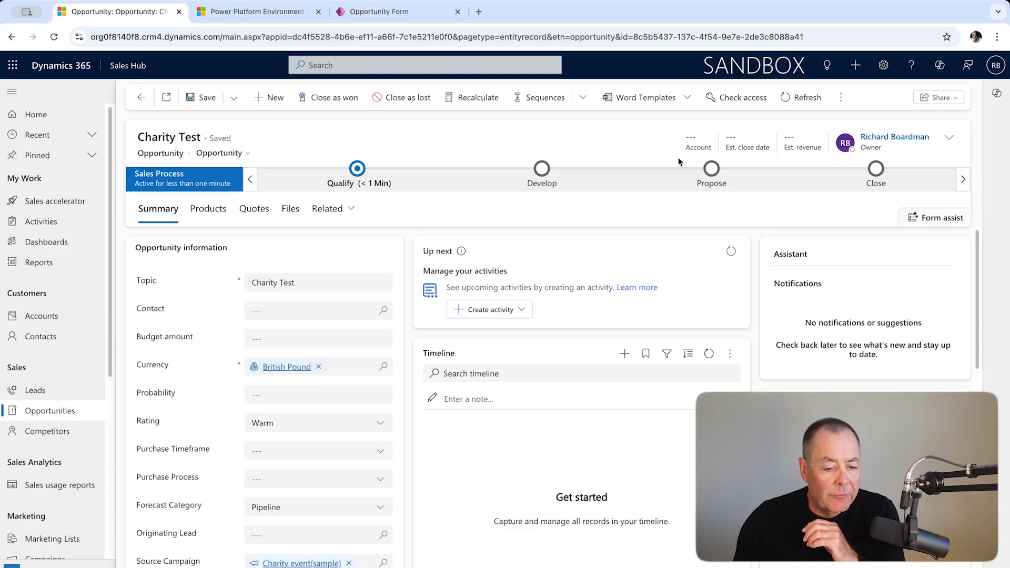
click(808, 104)
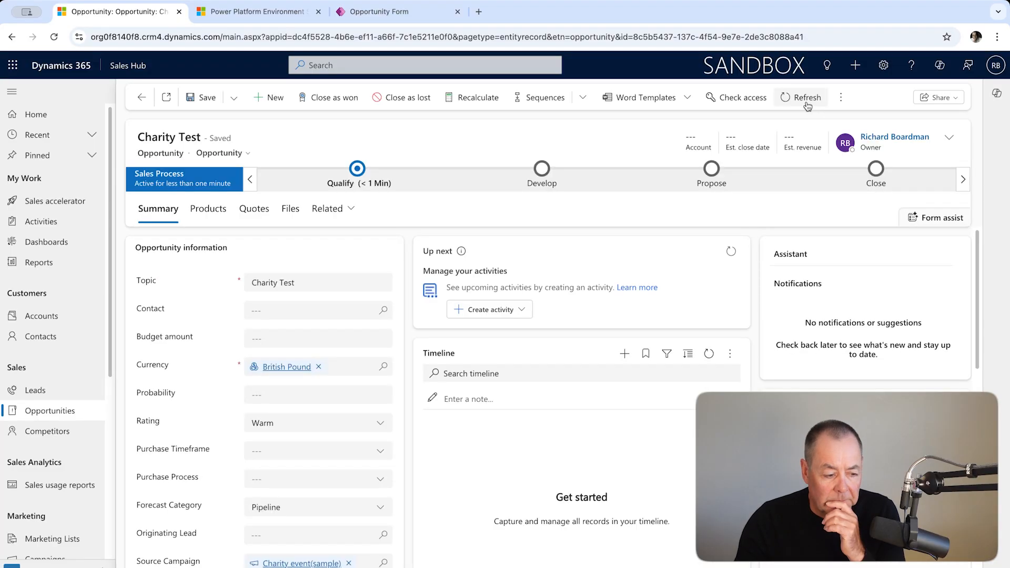